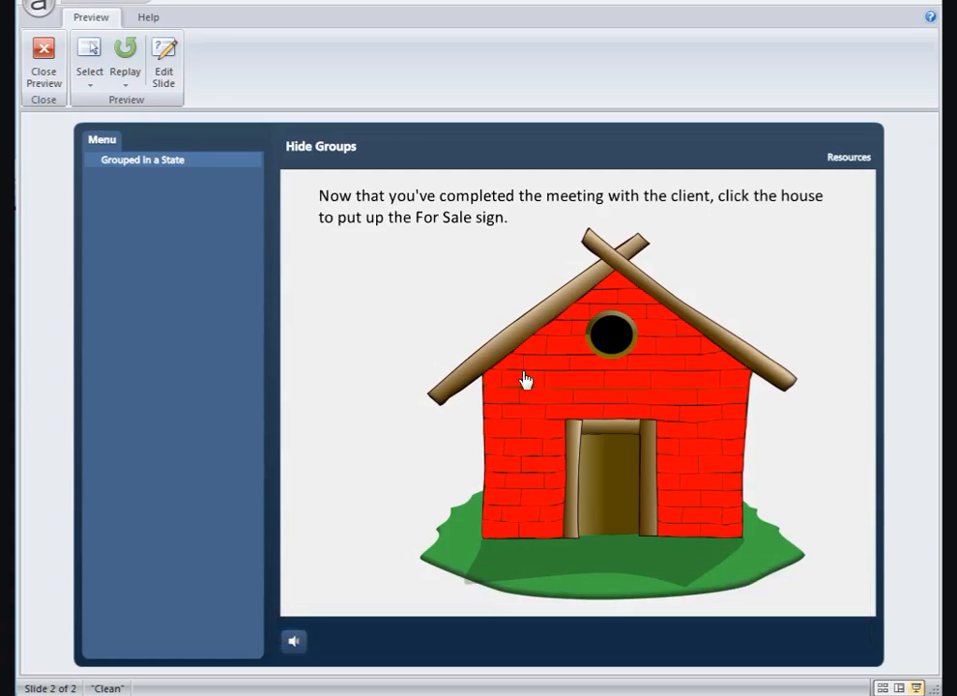
Step: Test the house interaction in the slide preview, then view the states of the Sign post object on slide 1.2
click(591, 405)
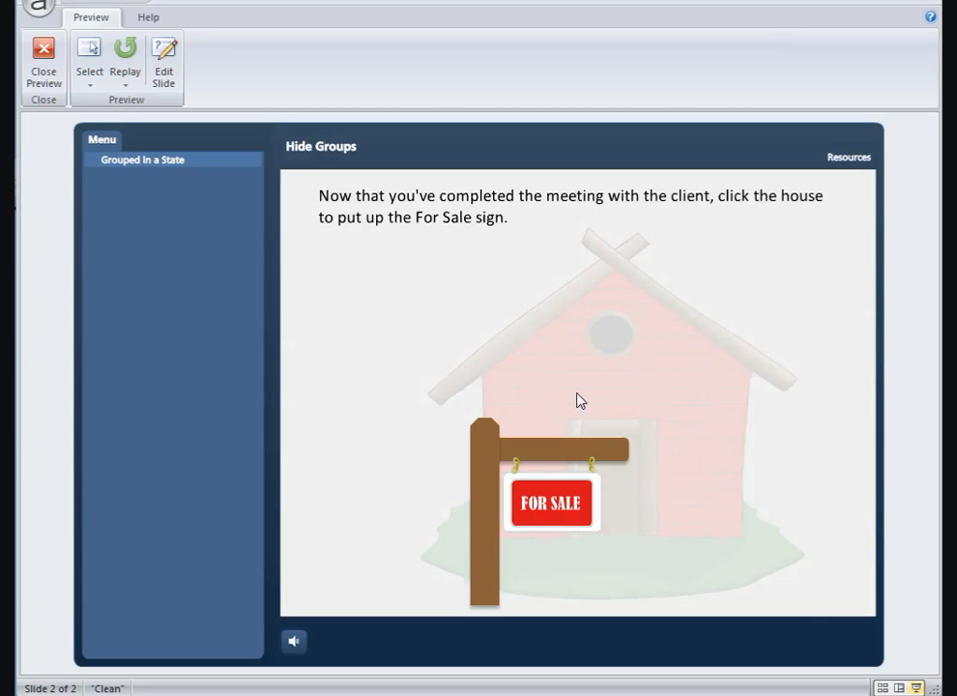
click(44, 78)
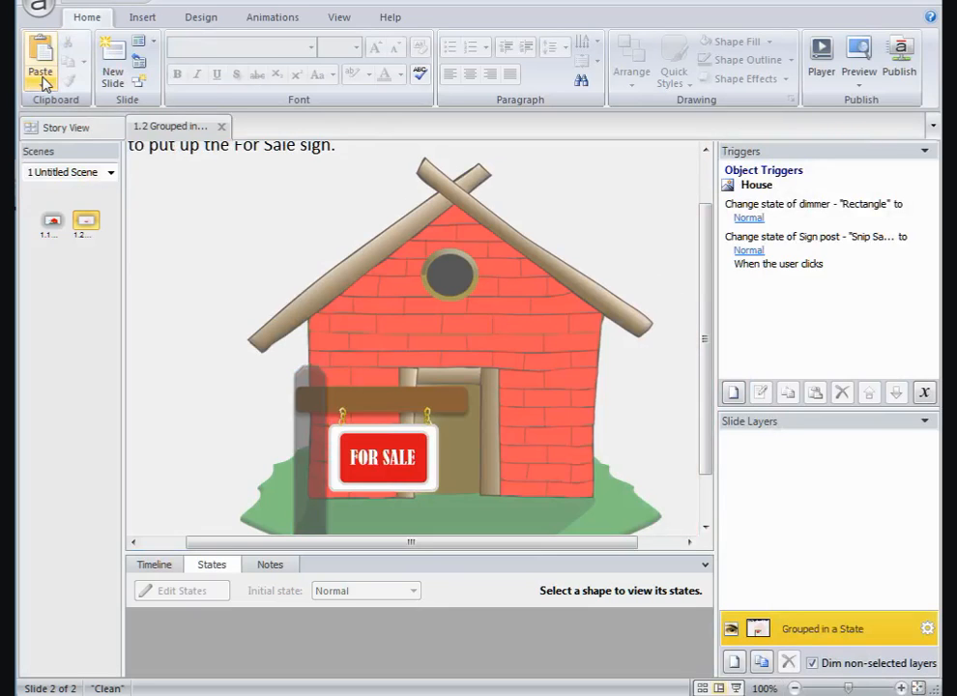
click(156, 564)
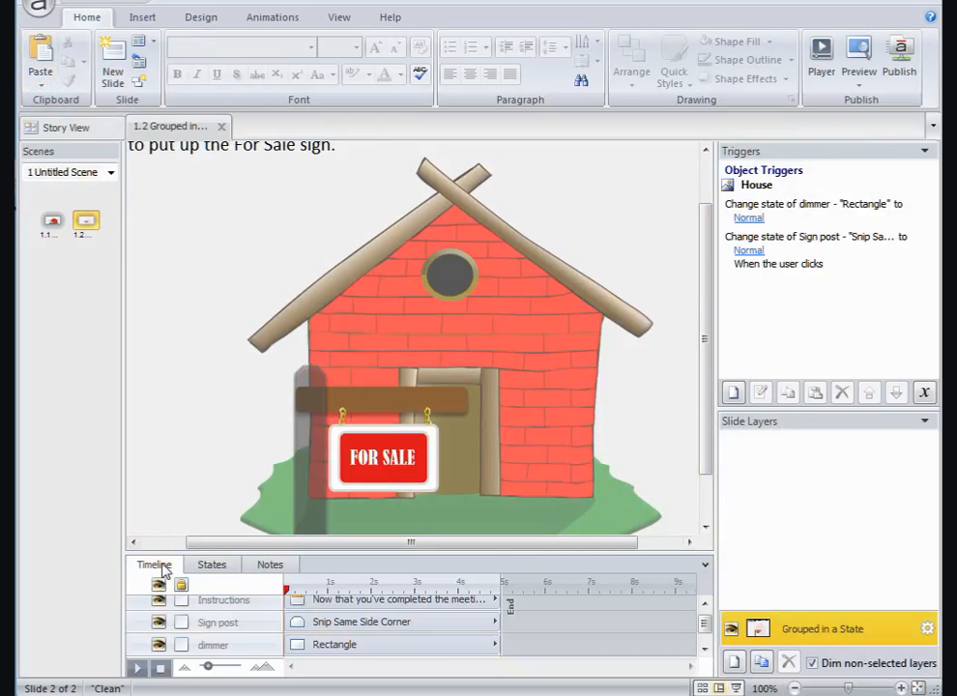
click(354, 624)
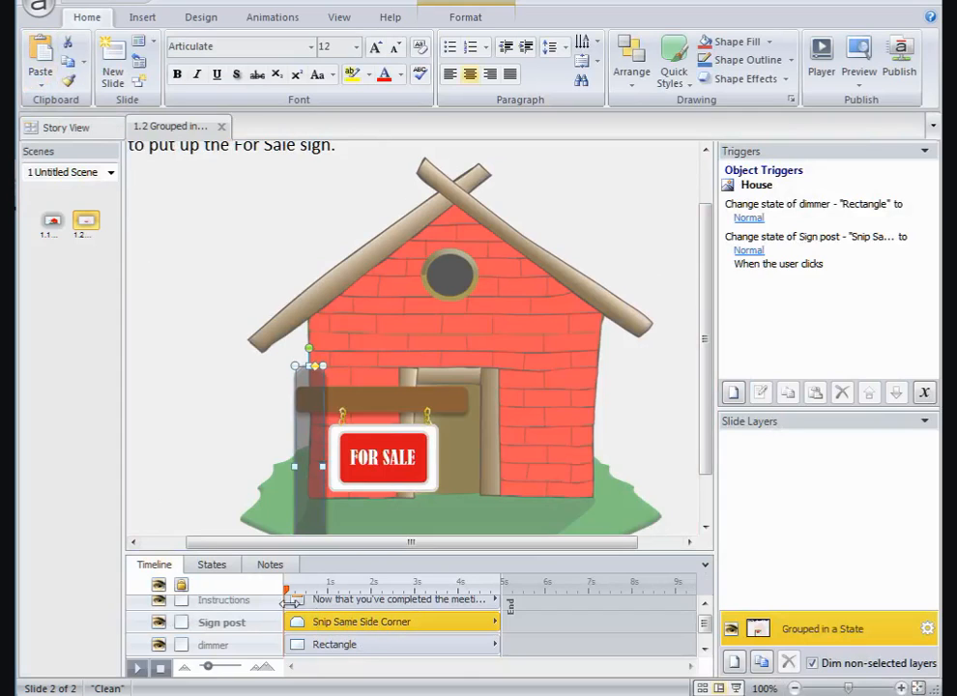
click(212, 566)
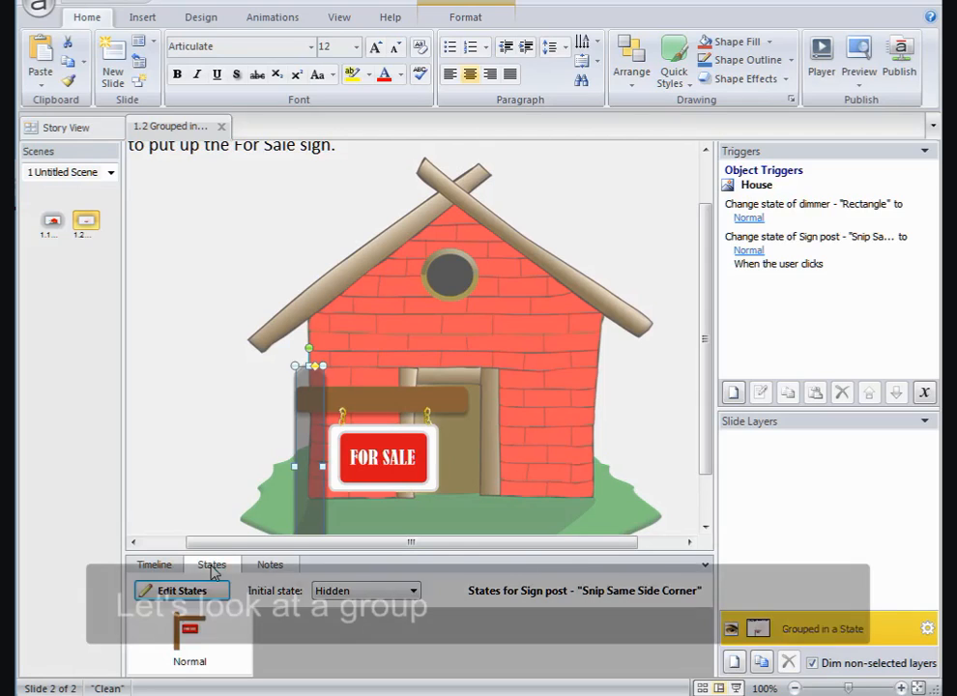
Step: Open slide 1.1 Grouped Objects, select Group 1 in the timeline and expand it
click(54, 223)
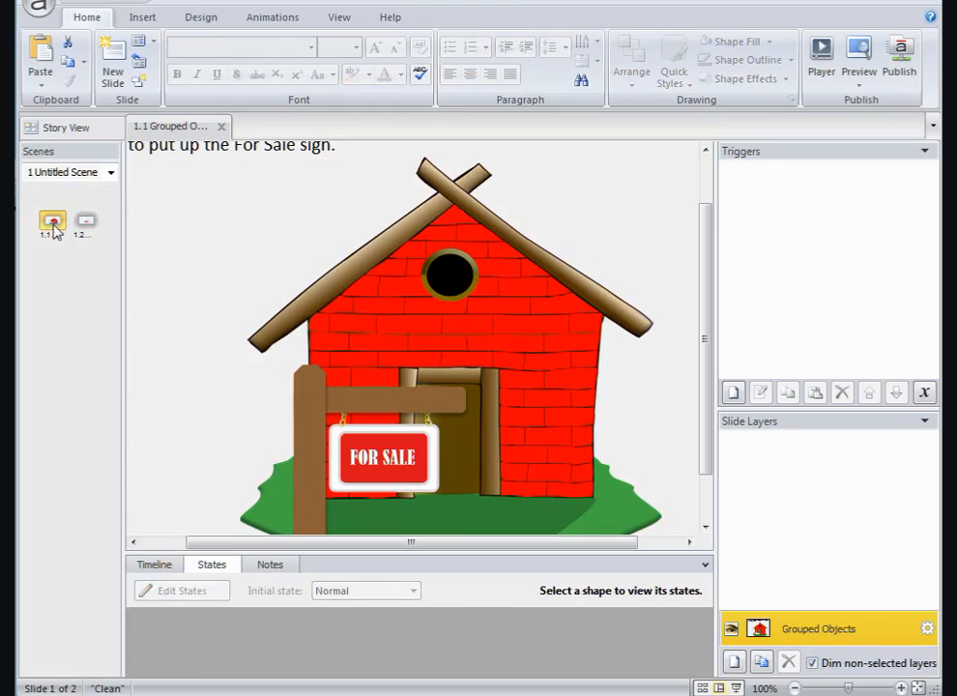
click(155, 565)
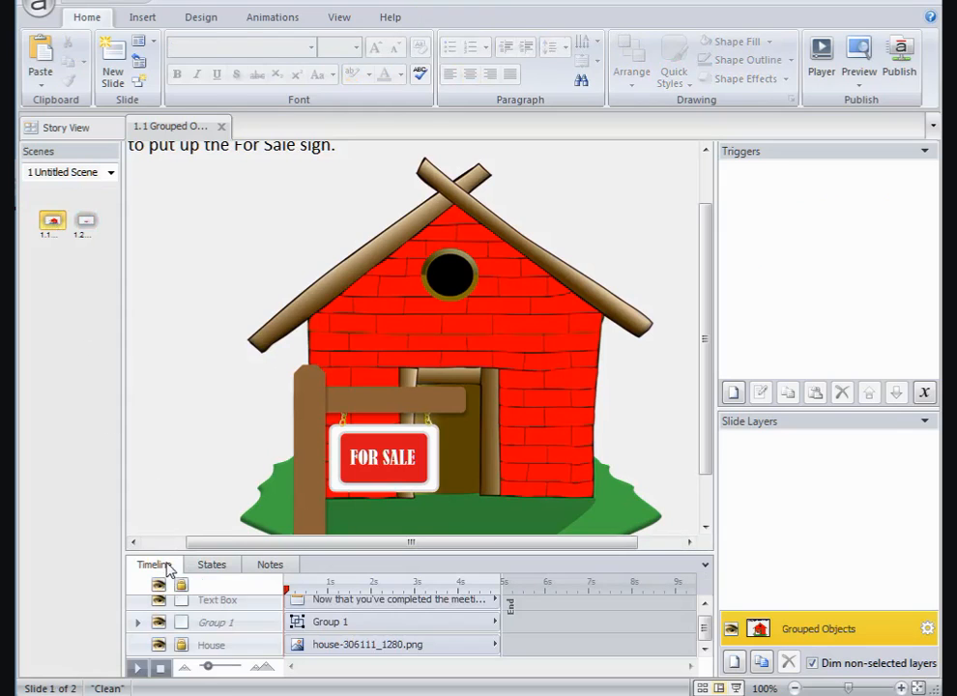
click(232, 625)
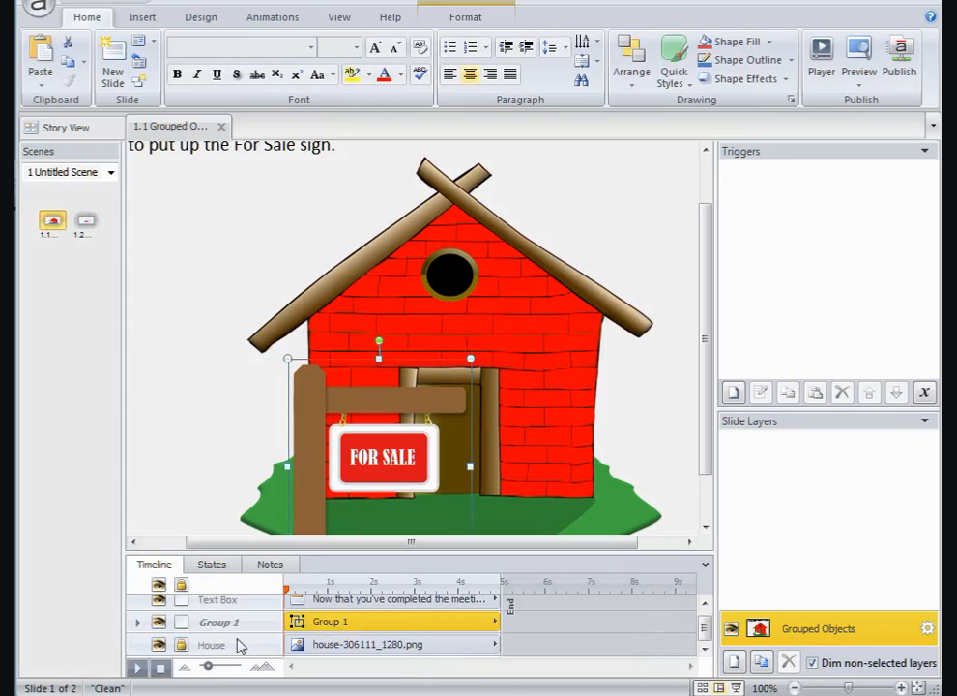
click(139, 624)
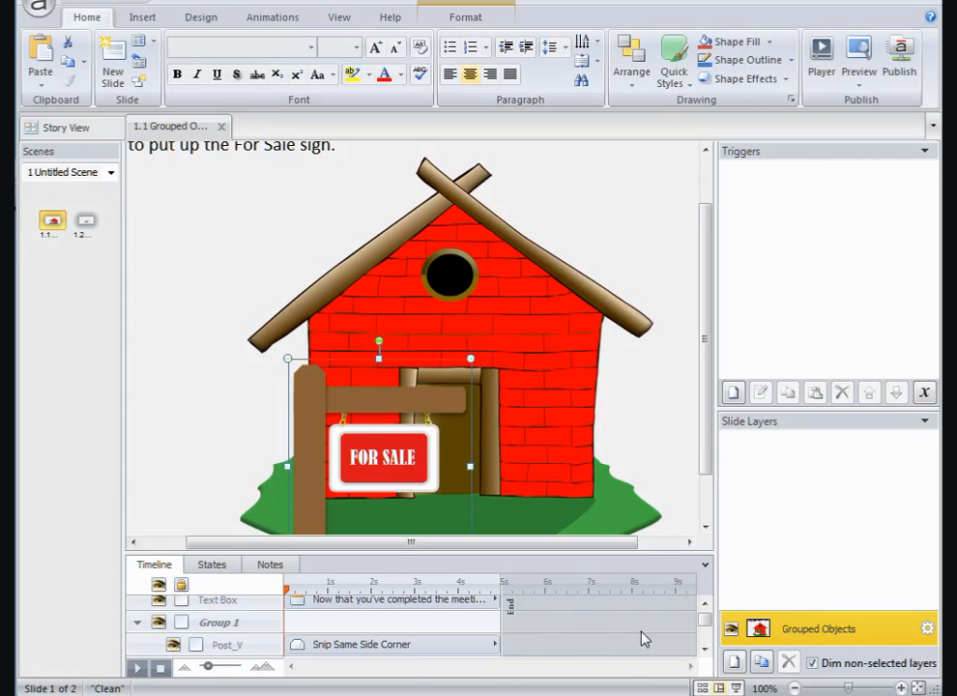
Step: Examine the individual objects that make up Group 1 and check whether the group offers any states
click(705, 649)
click(706, 651)
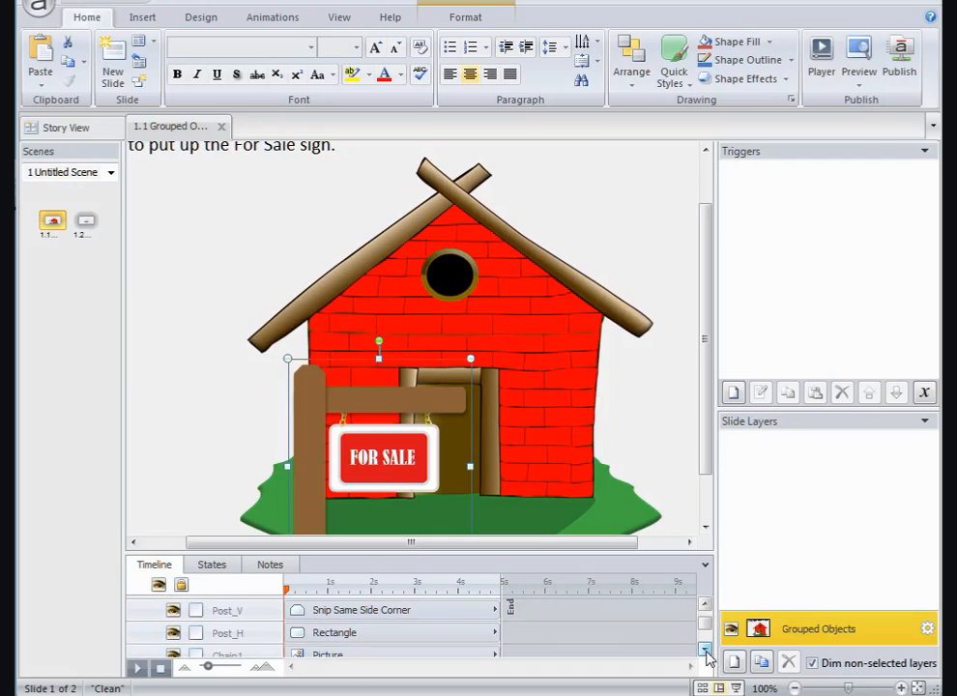
click(706, 651)
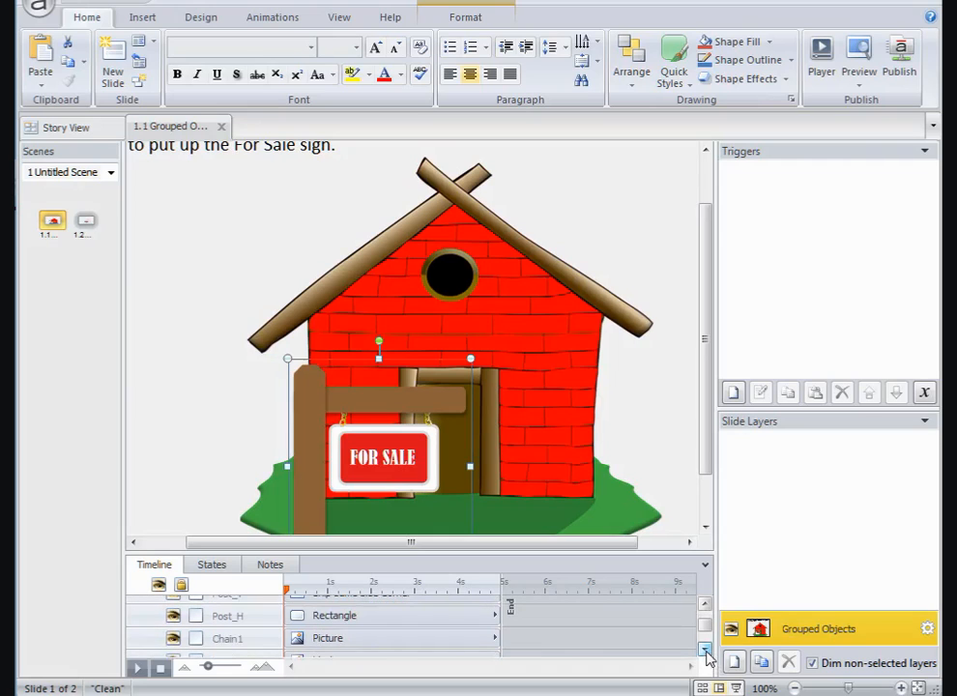
click(705, 651)
click(706, 650)
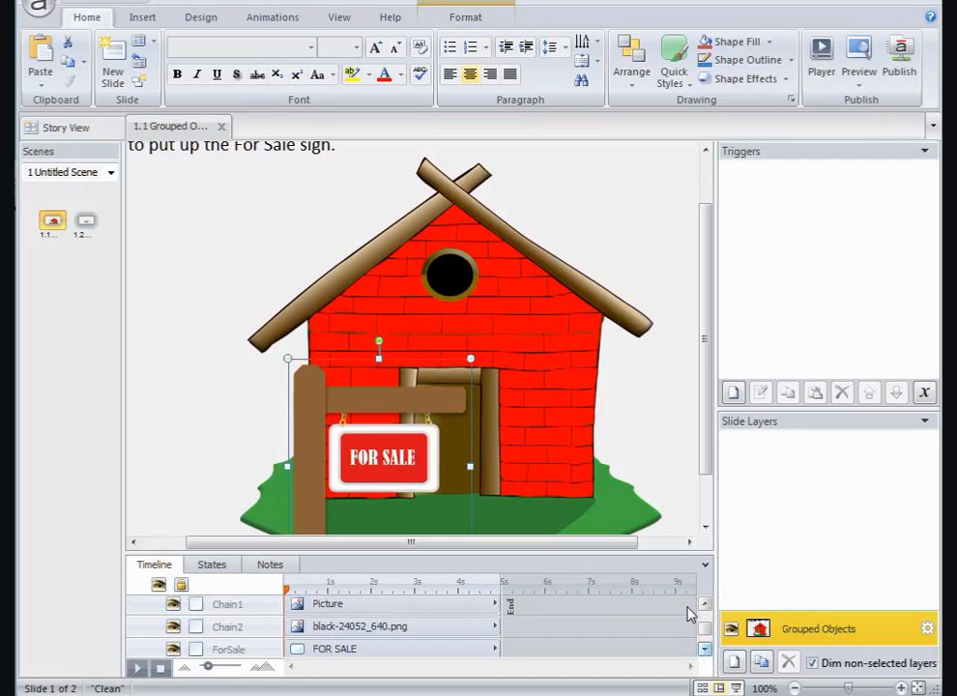
click(705, 605)
click(705, 605)
click(705, 605)
click(705, 605)
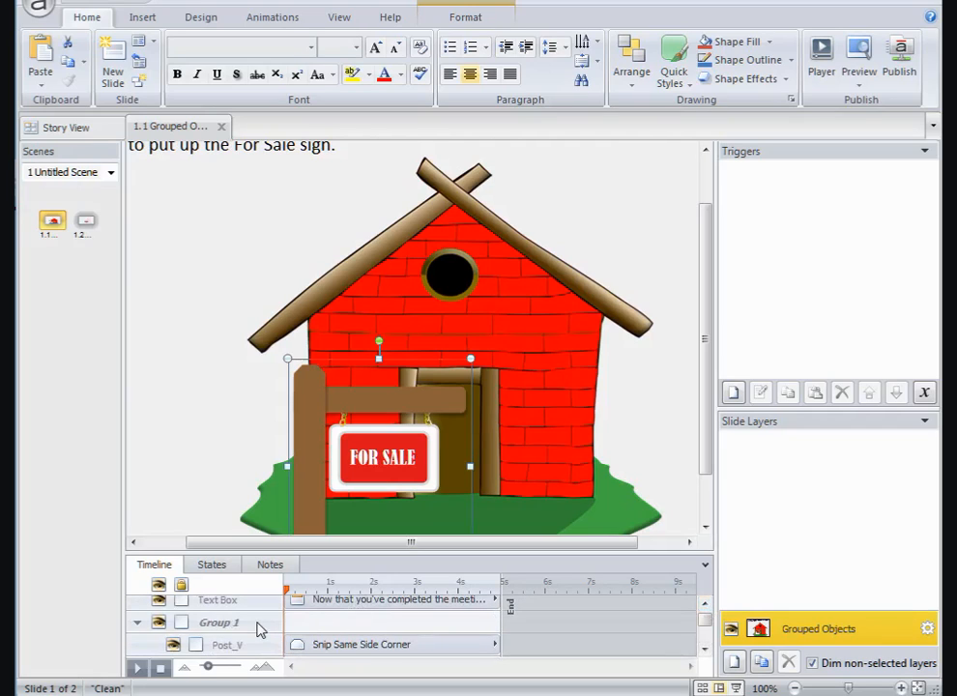
click(220, 566)
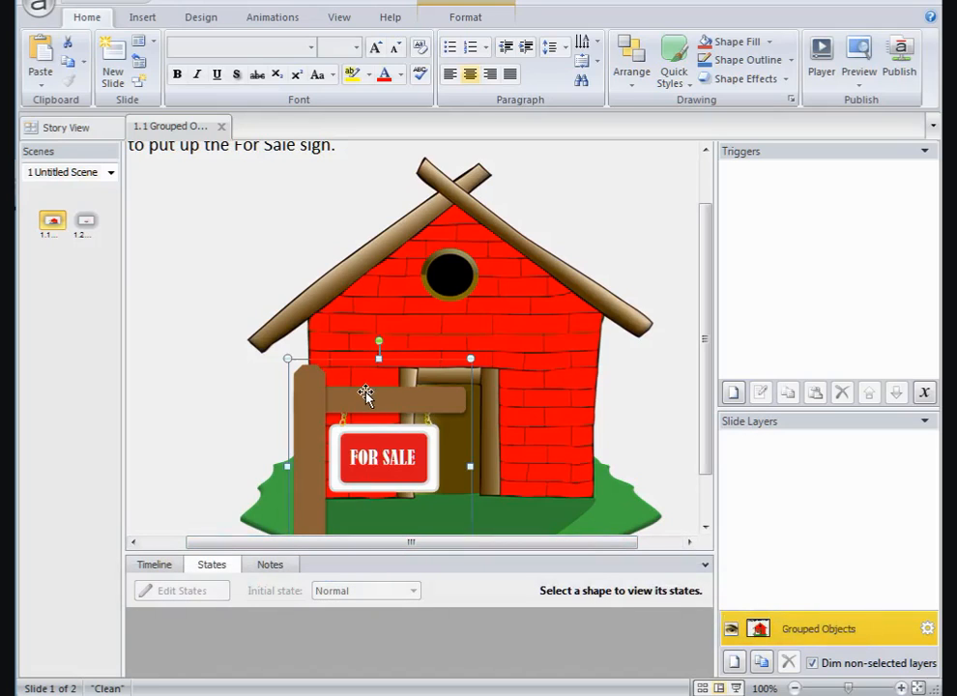
Step: Ungroup the For Sale sign group into its separate objects
right_click(366, 394)
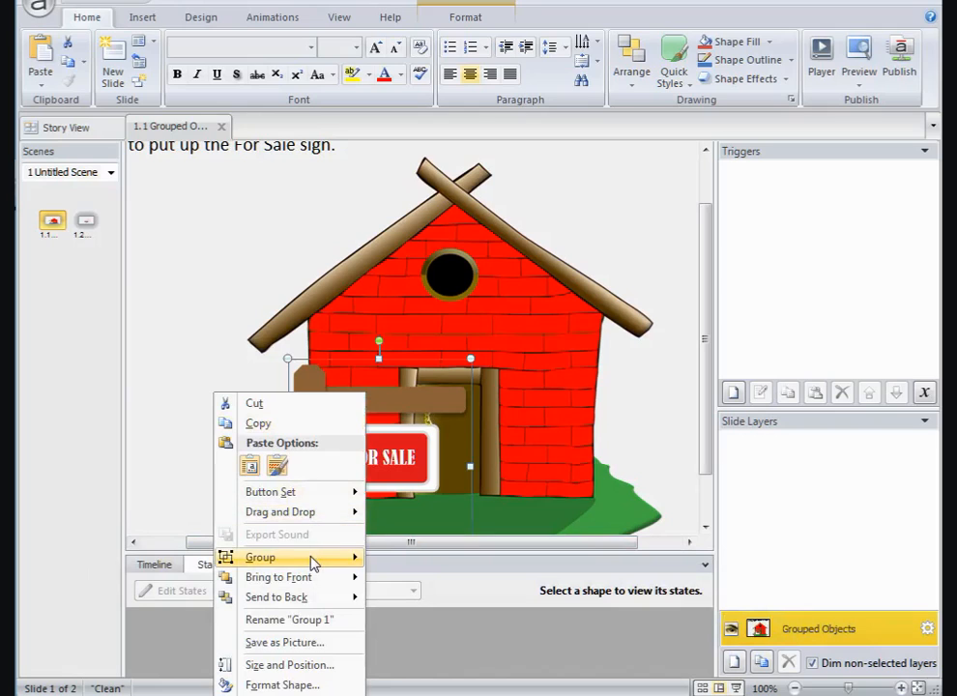
mouse_move(313, 563)
click(188, 606)
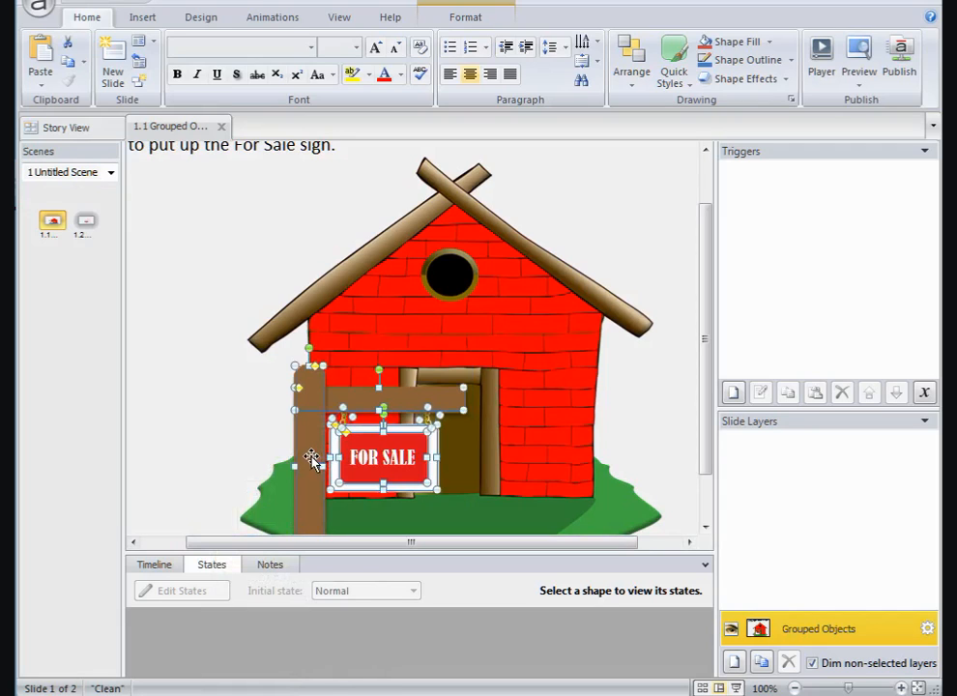
Step: Cut all the sign parts except the vertical post, leaving only the post on the slide
ctrl+click(312, 458)
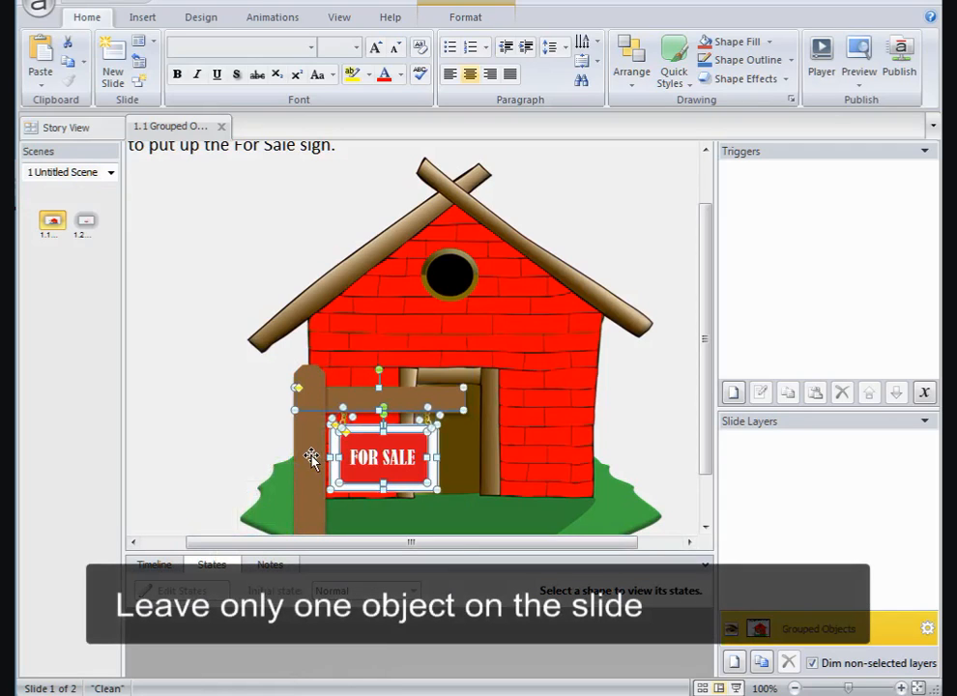
right_click(345, 400)
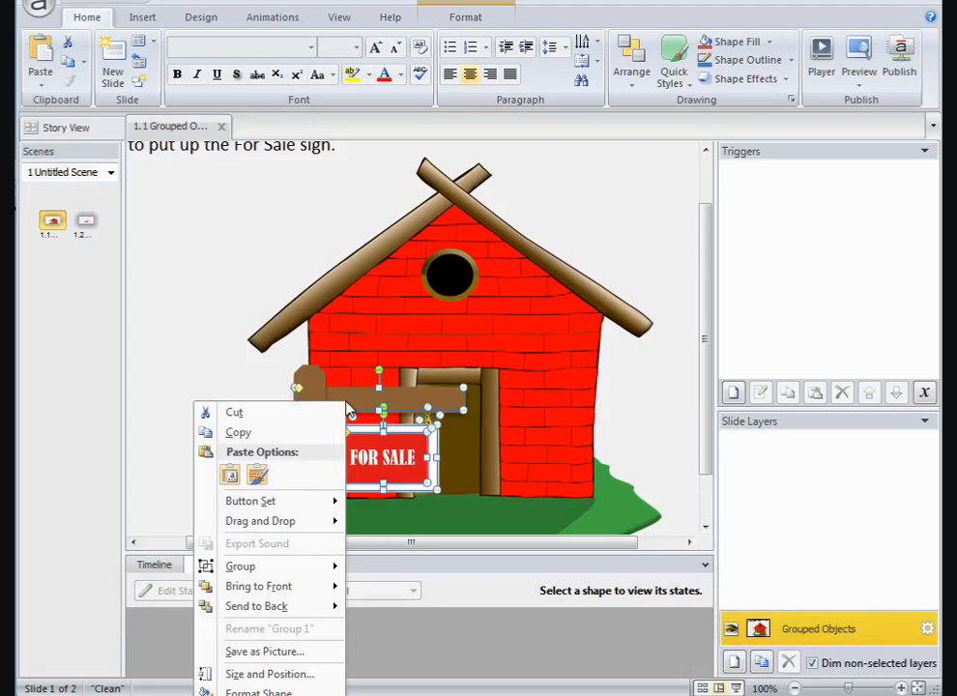
click(313, 414)
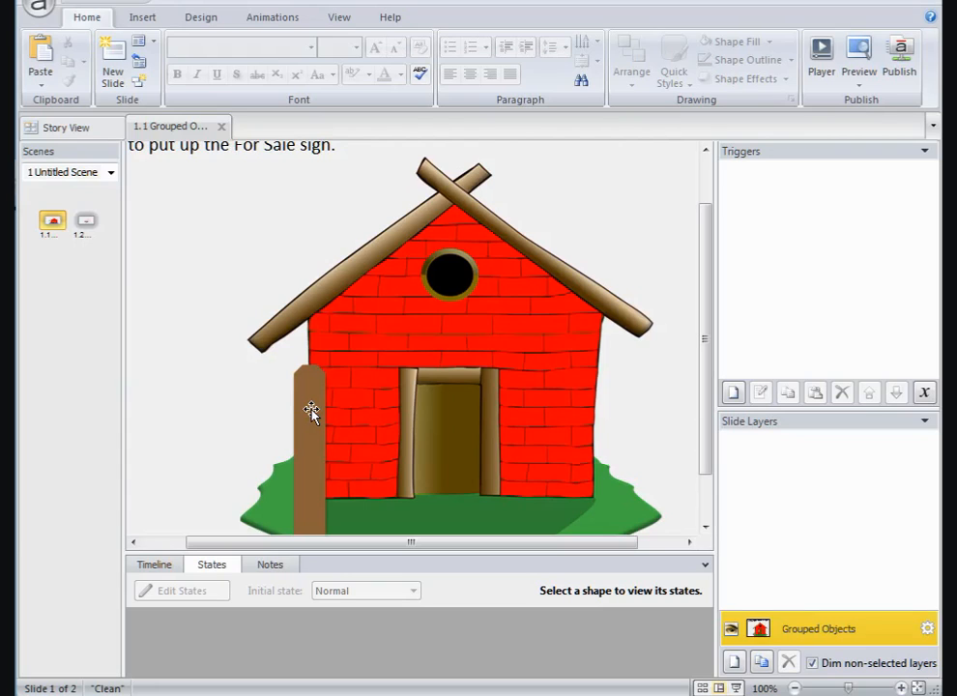
Step: Paste the cut sign parts into the Normal state of the vertical post Post_V and finish editing its states
click(311, 411)
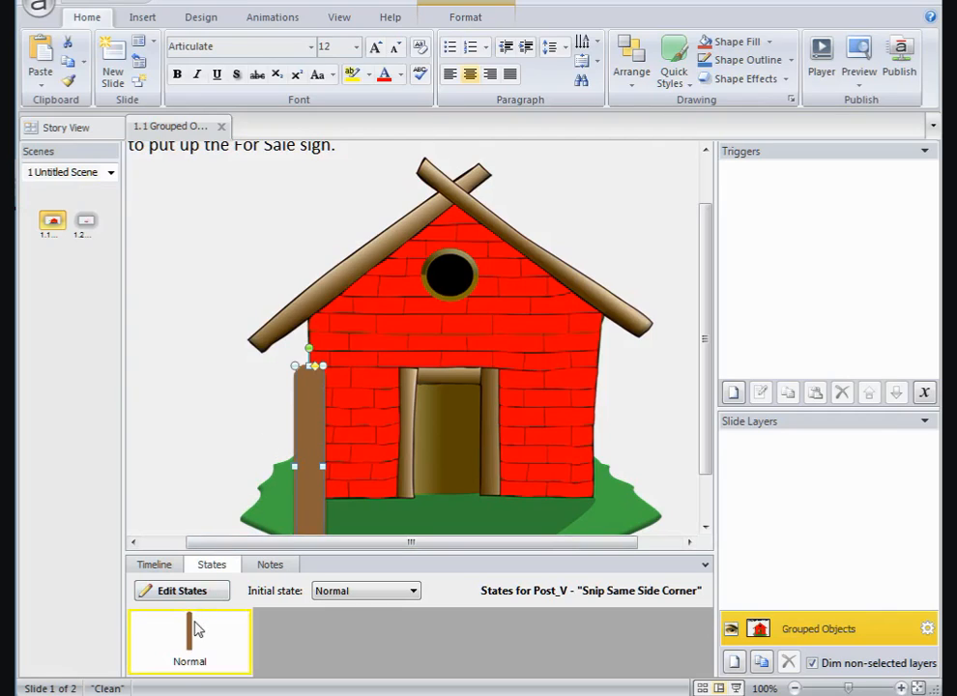
double_click(194, 630)
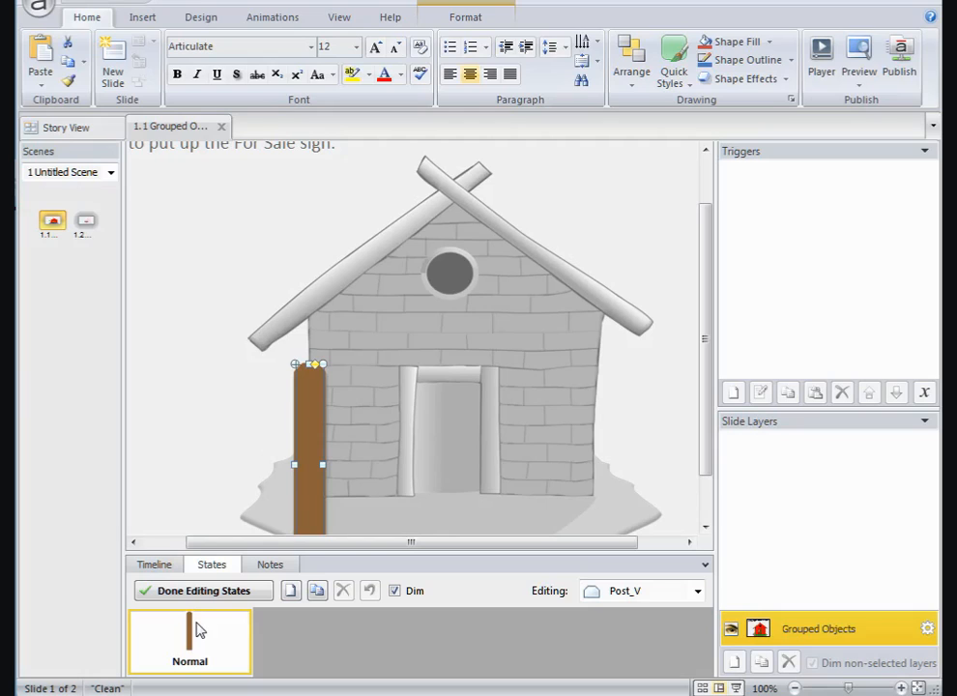
right_click(346, 426)
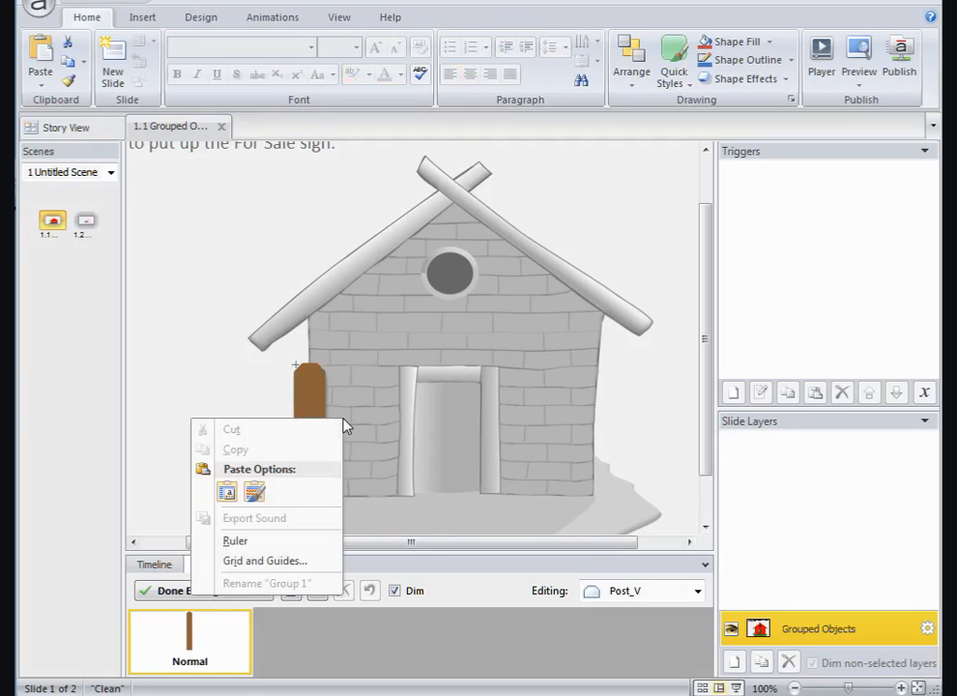
click(226, 494)
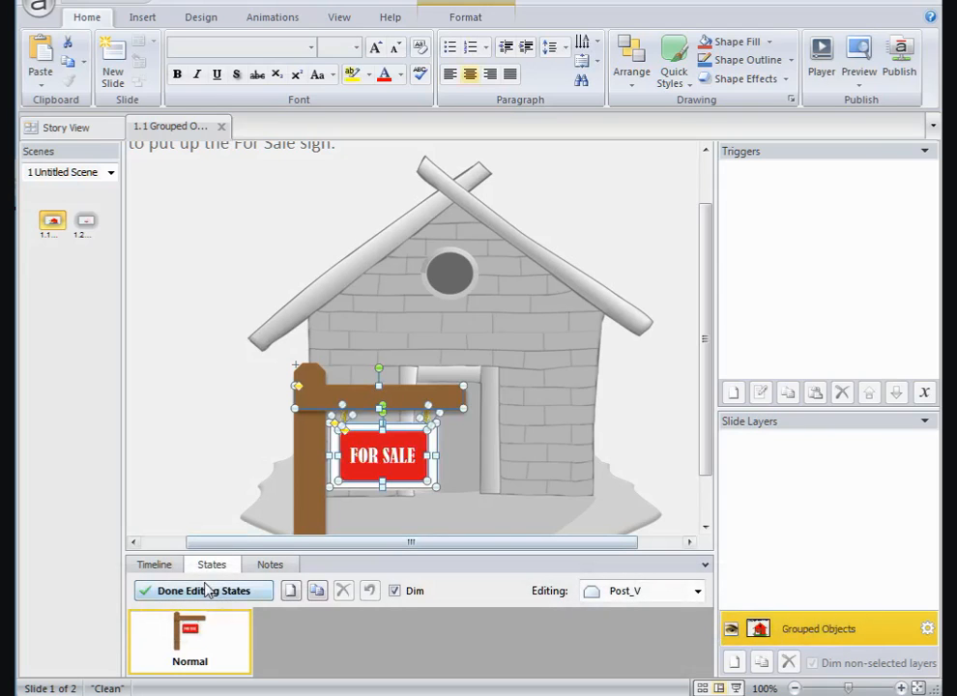
click(206, 591)
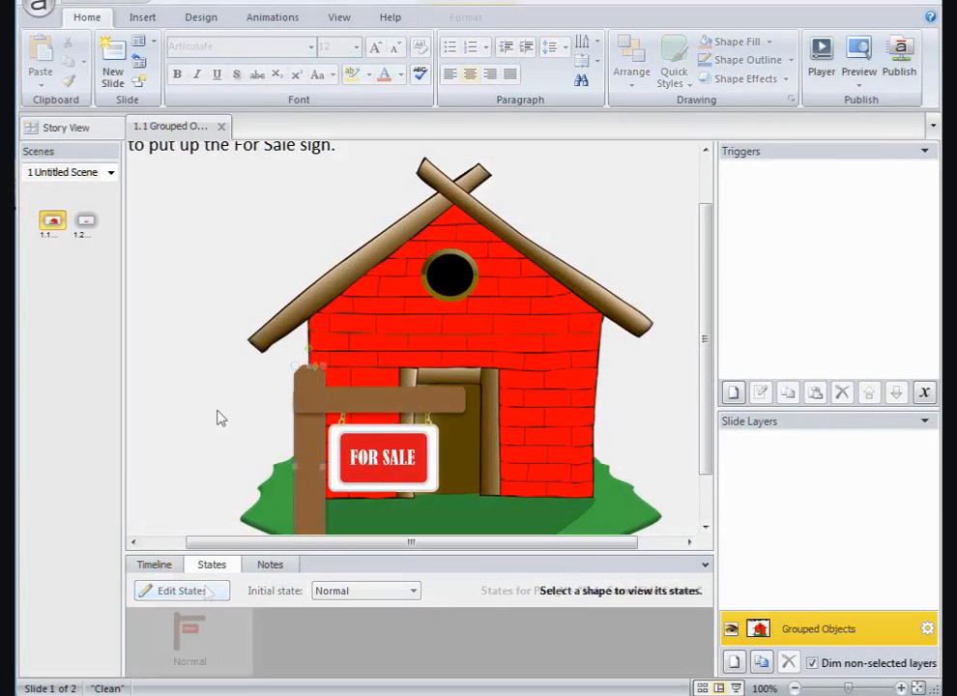
Step: Set the initial state of the vertical post Post_V to Hidden
click(311, 451)
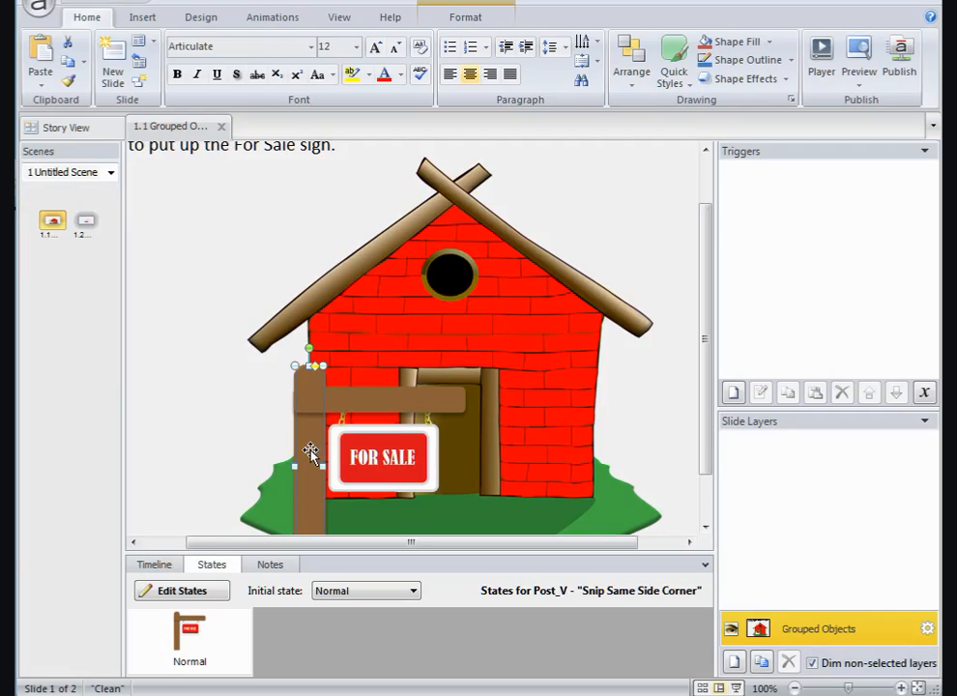
click(343, 601)
click(342, 620)
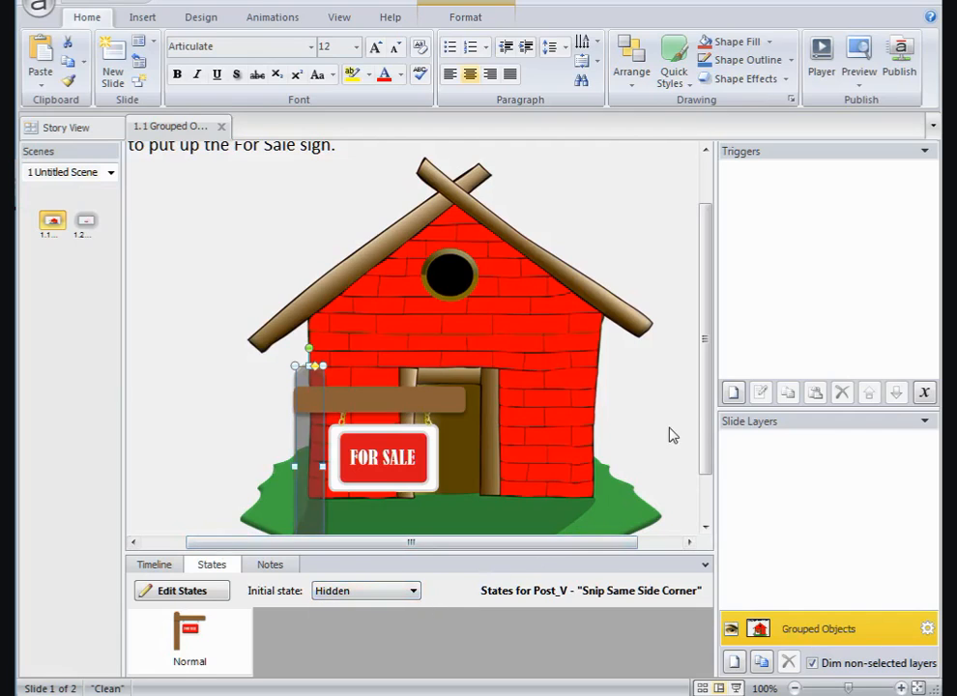
Step: Add a trigger that changes the state of Post_V to Normal when the user clicks the House picture
click(733, 393)
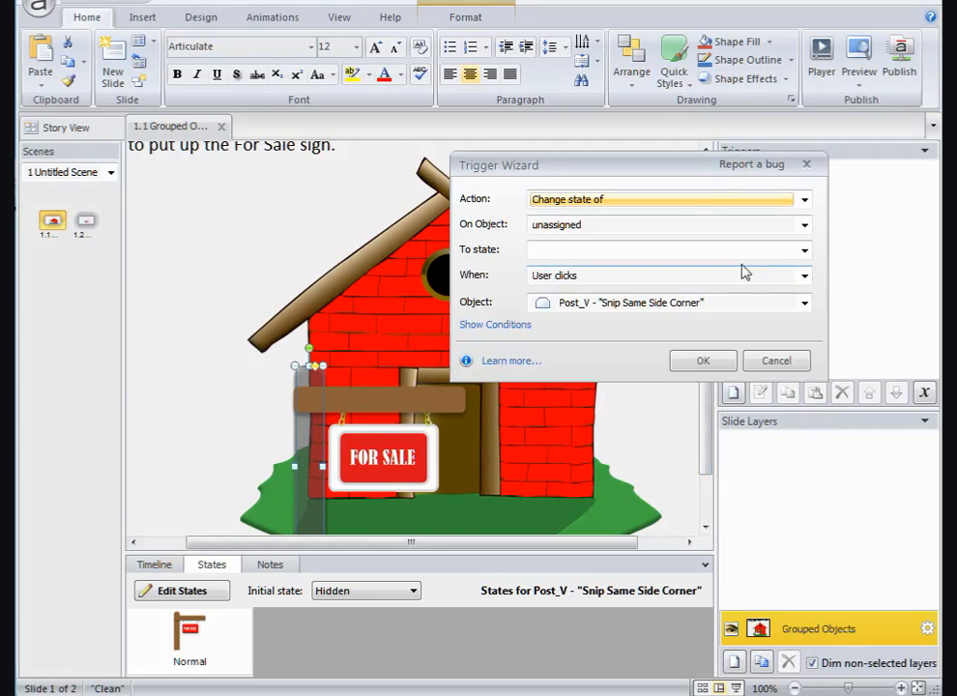
click(806, 226)
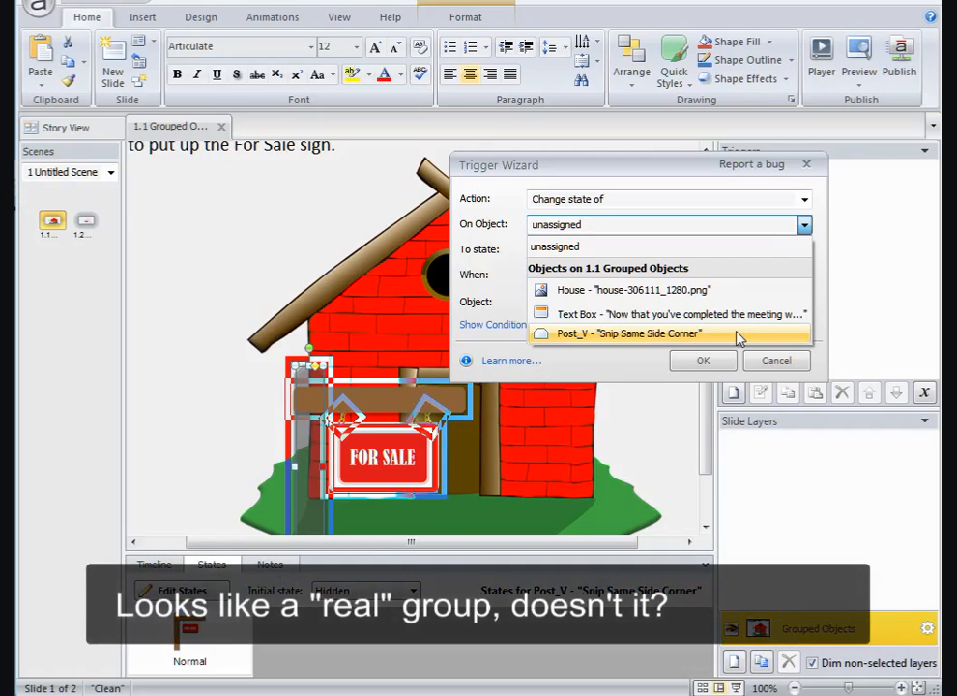
click(739, 335)
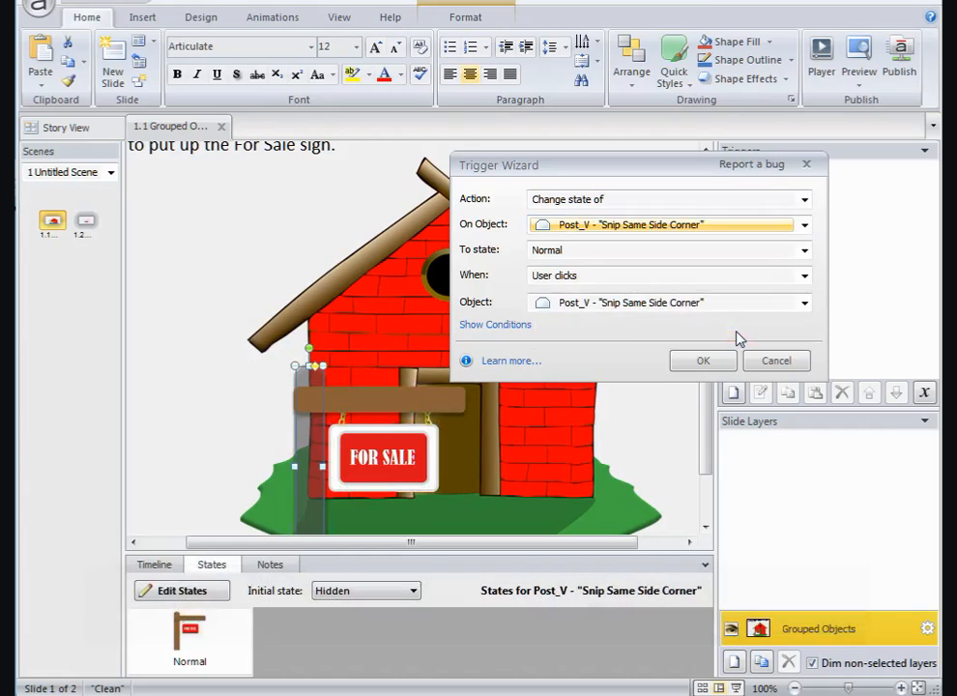
click(803, 304)
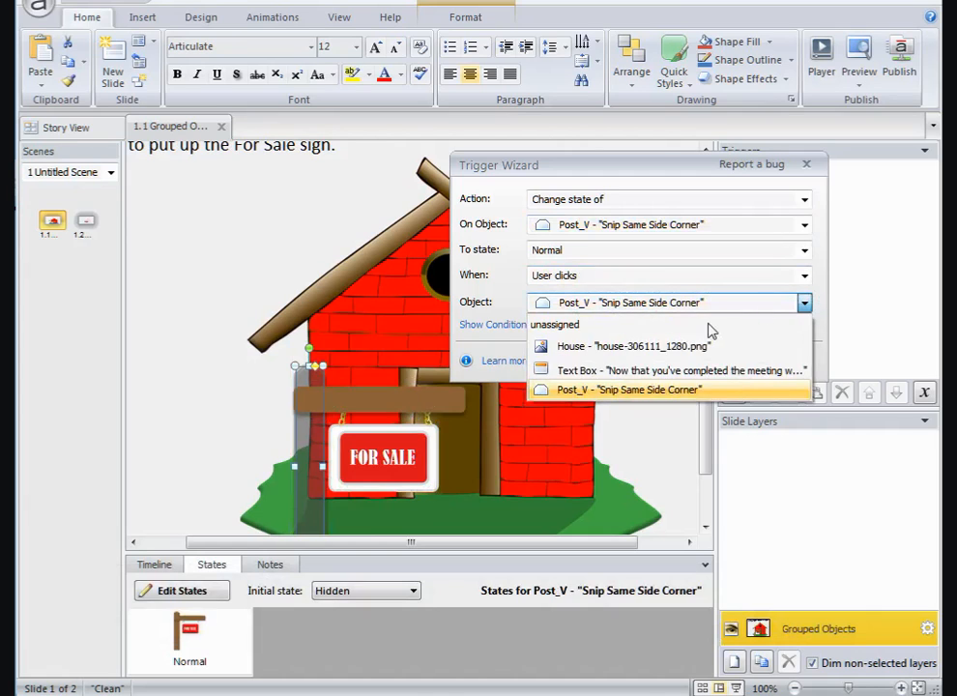
click(697, 349)
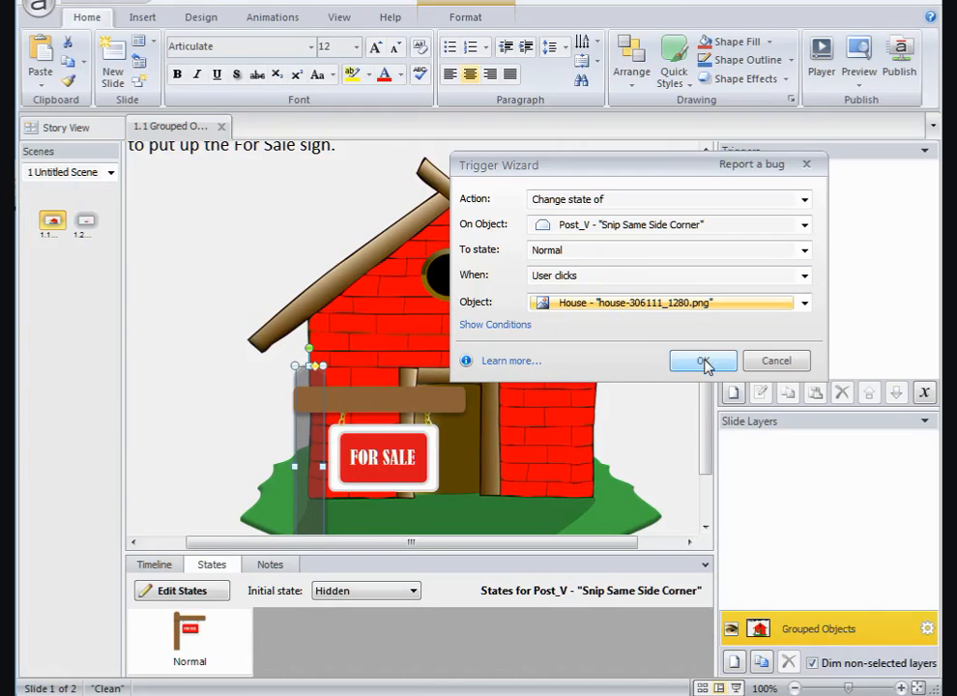
click(704, 361)
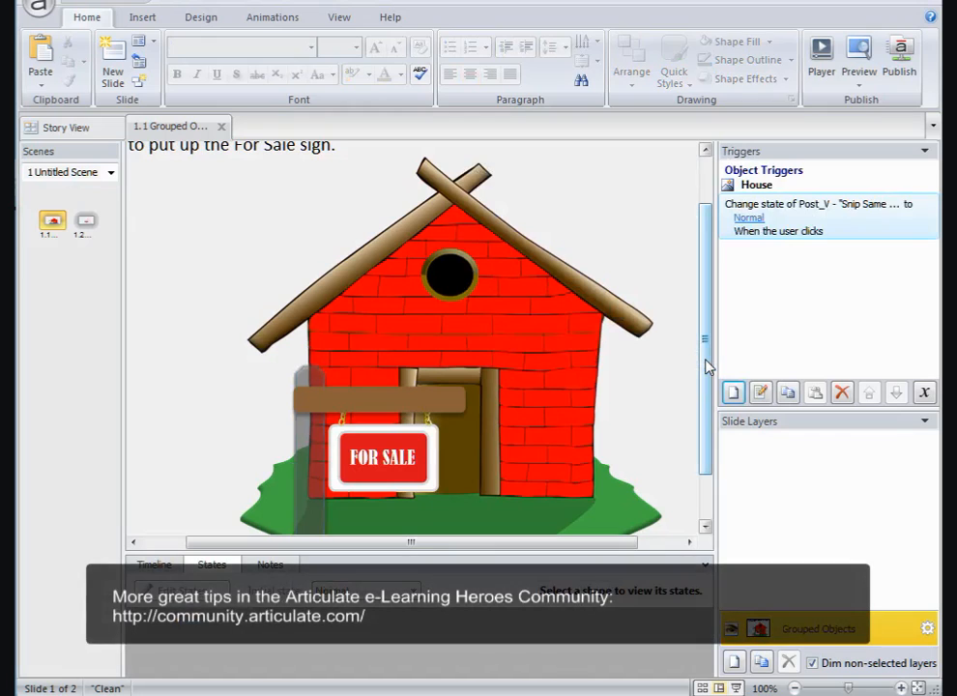